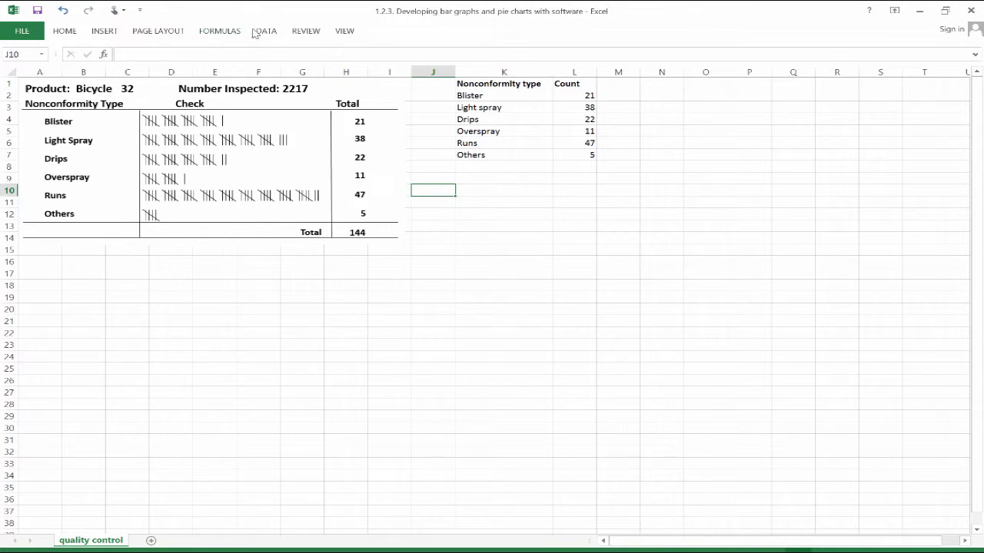
Step: Insert an empty 2-D Clustered Column chart from the Insert tab's column chart list
click(106, 32)
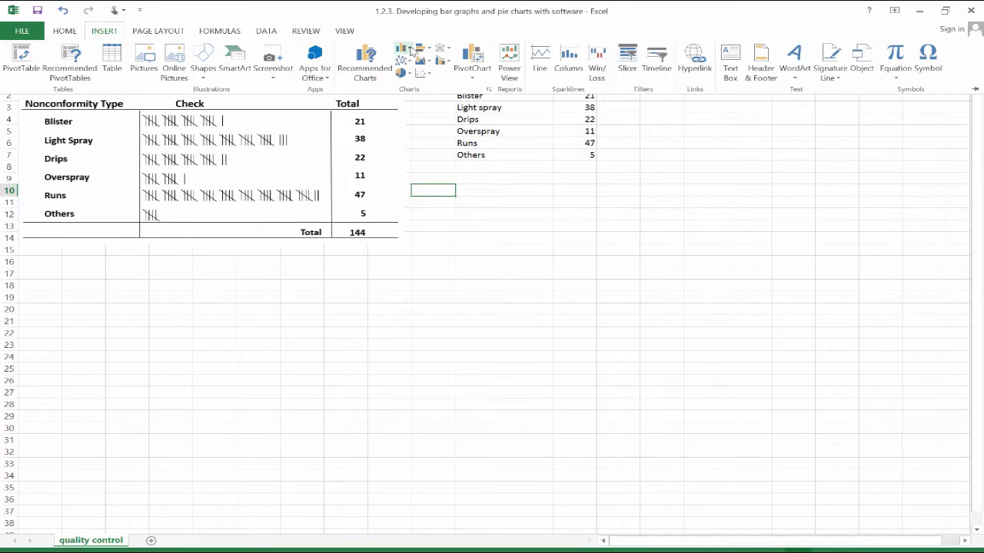
click(411, 50)
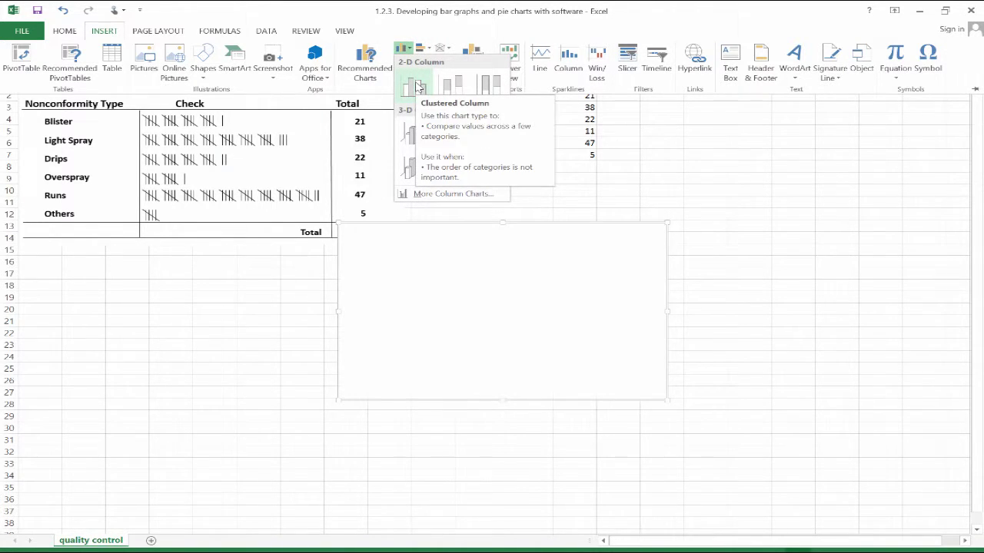
click(416, 86)
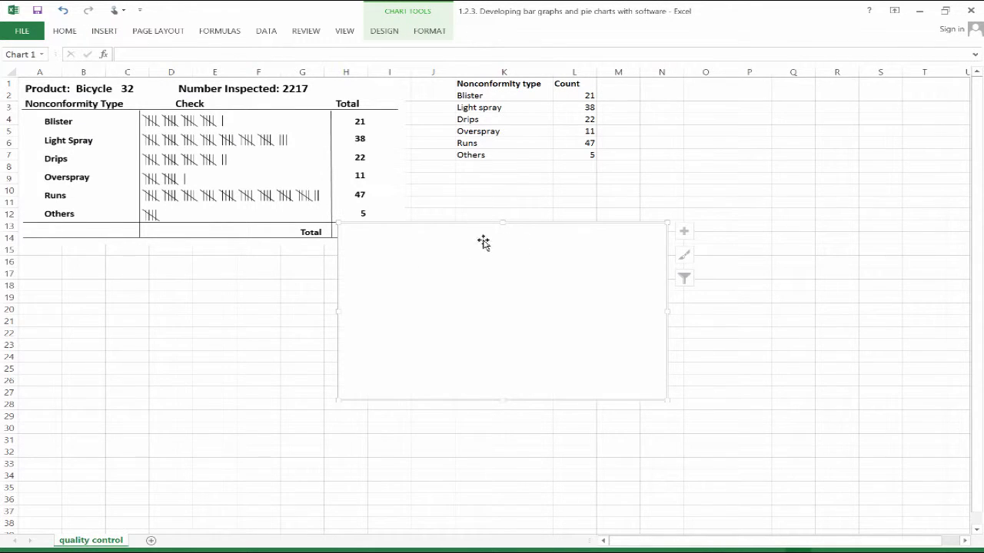
Step: Add a series to the column chart named from L1 (Count) with values L2:L7
right_click(530, 272)
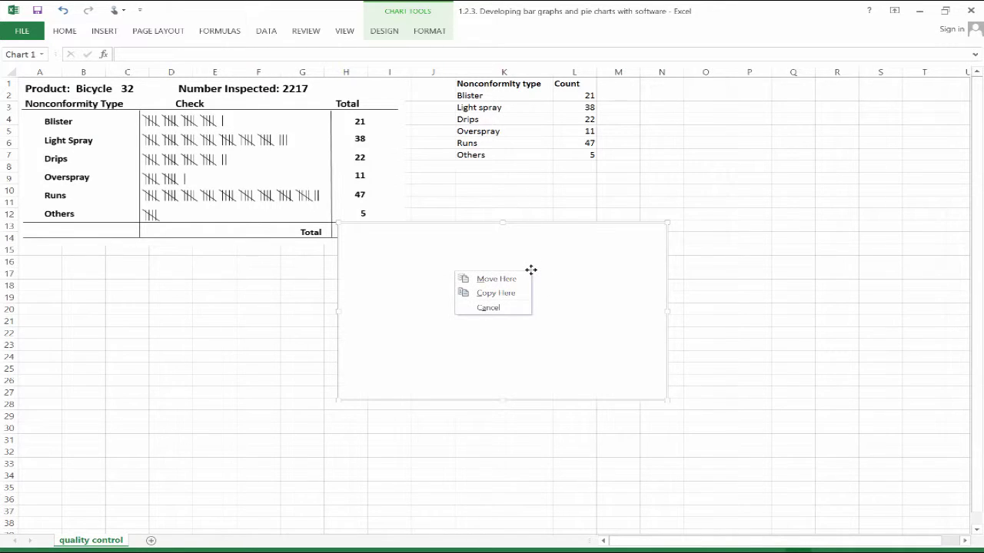
click(572, 255)
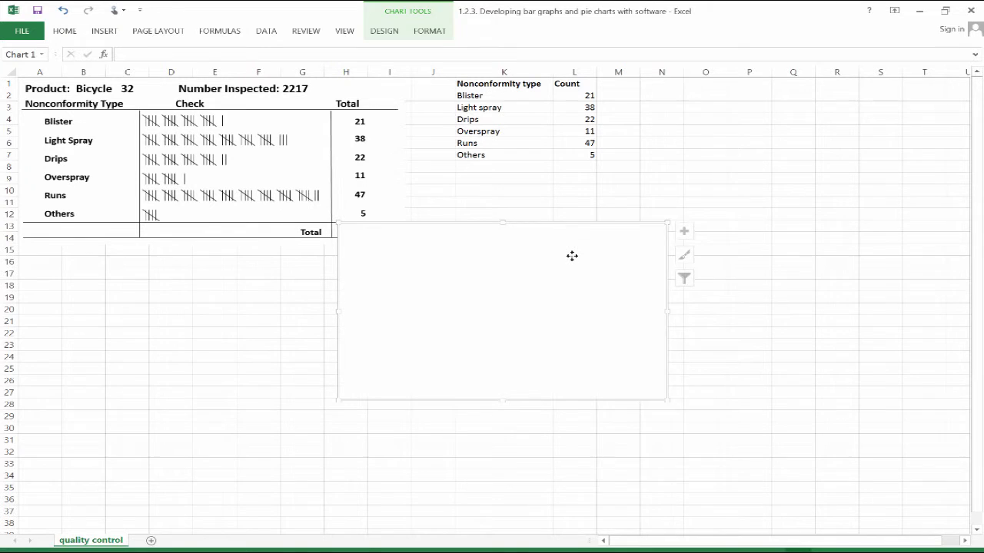
right_click(571, 256)
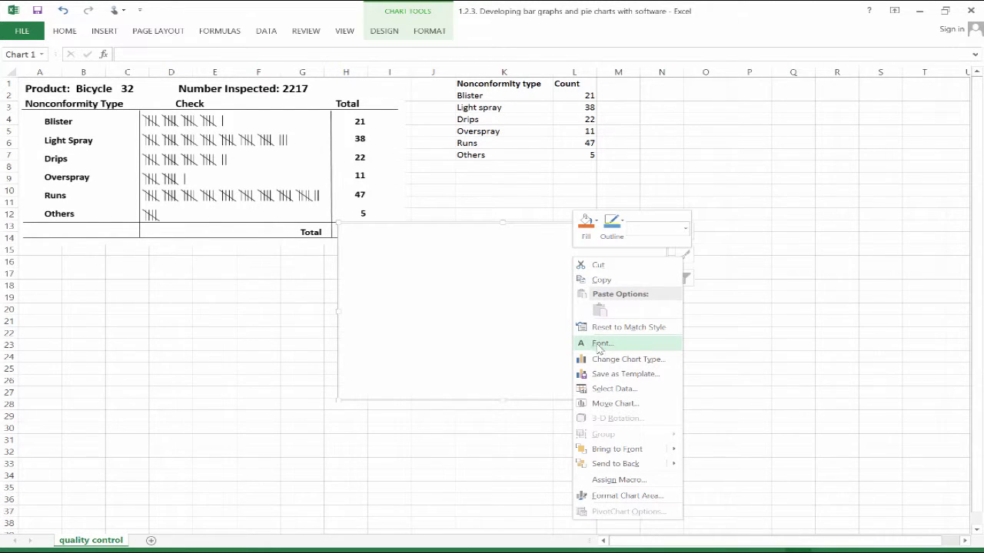
click(604, 390)
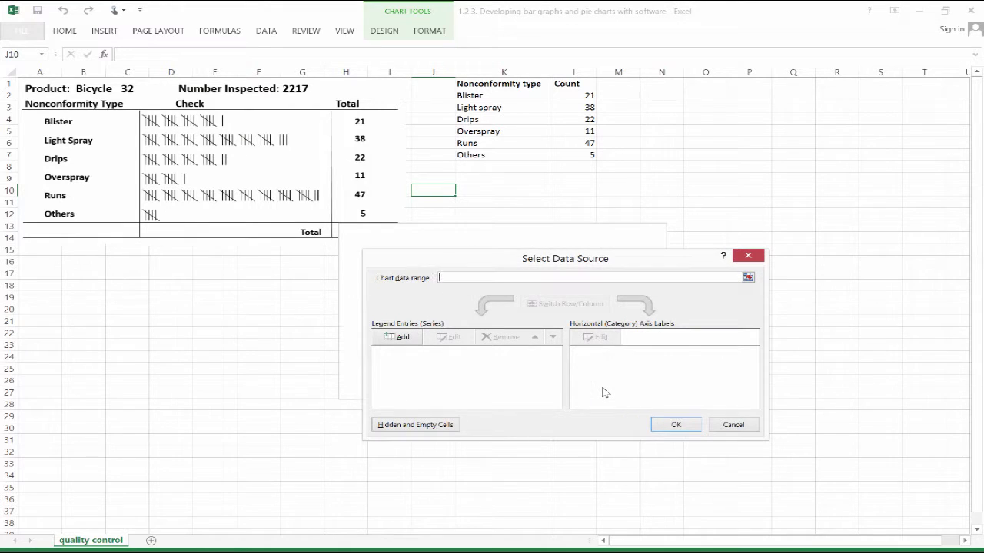
click(397, 338)
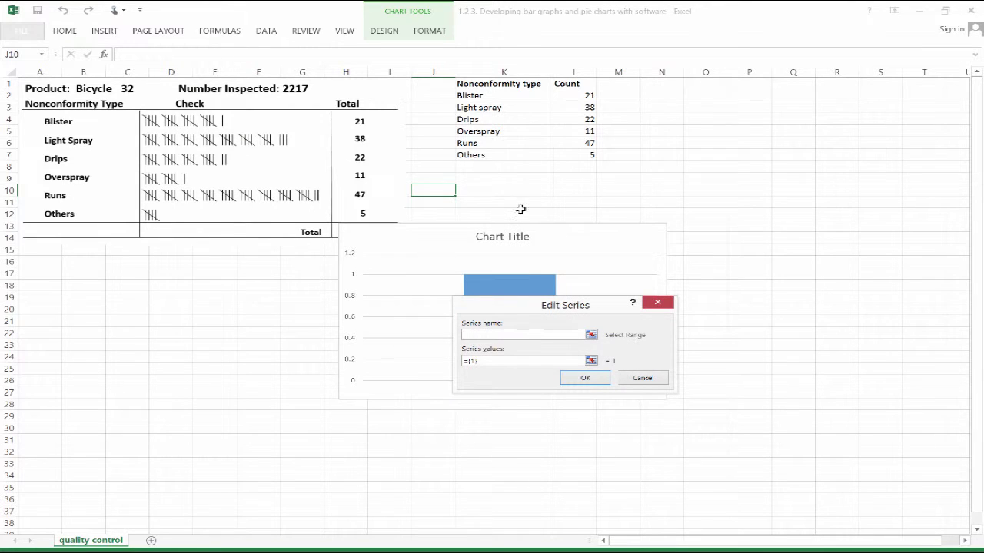
click(571, 86)
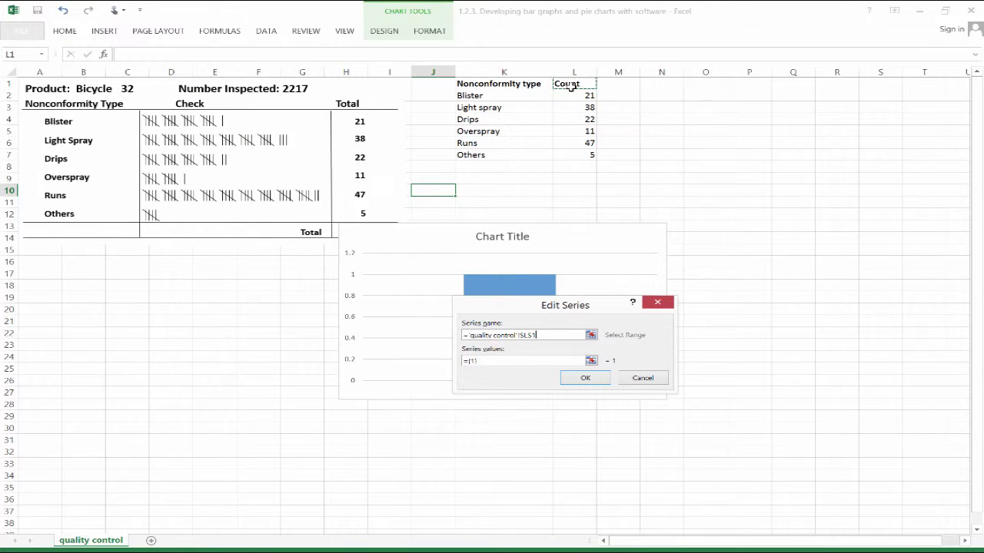
click(508, 362)
key(BackSpace)
key(BackSpace)
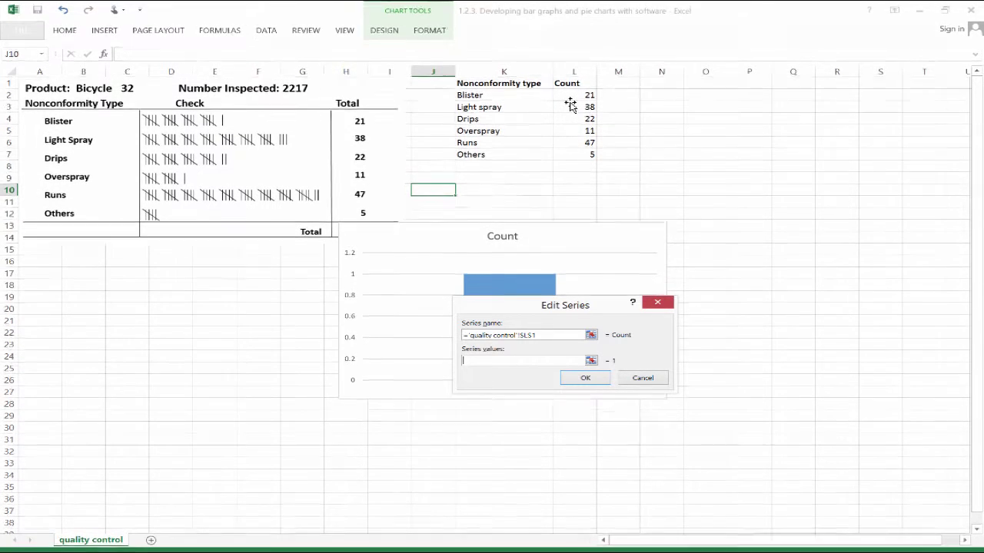
click(588, 94)
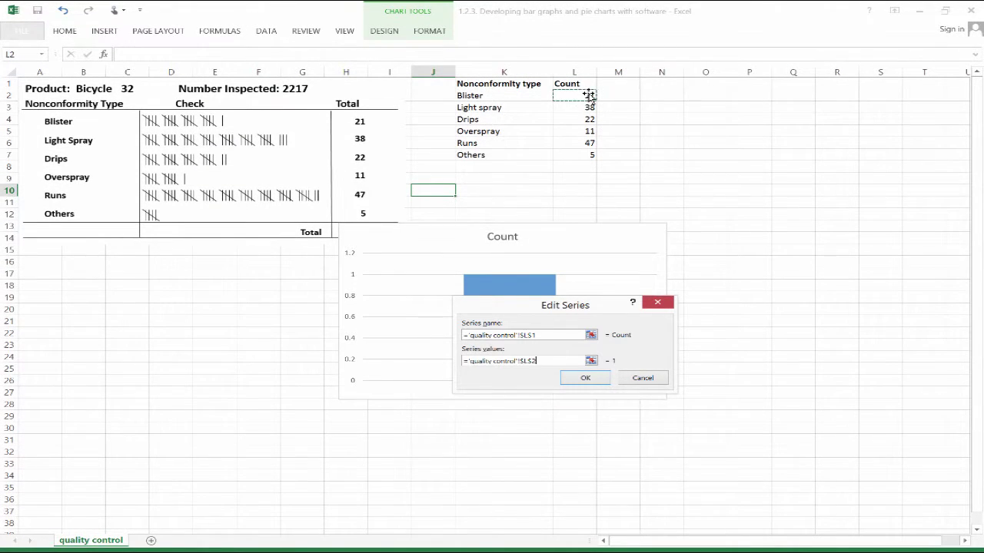
drag(588, 94, 588, 159)
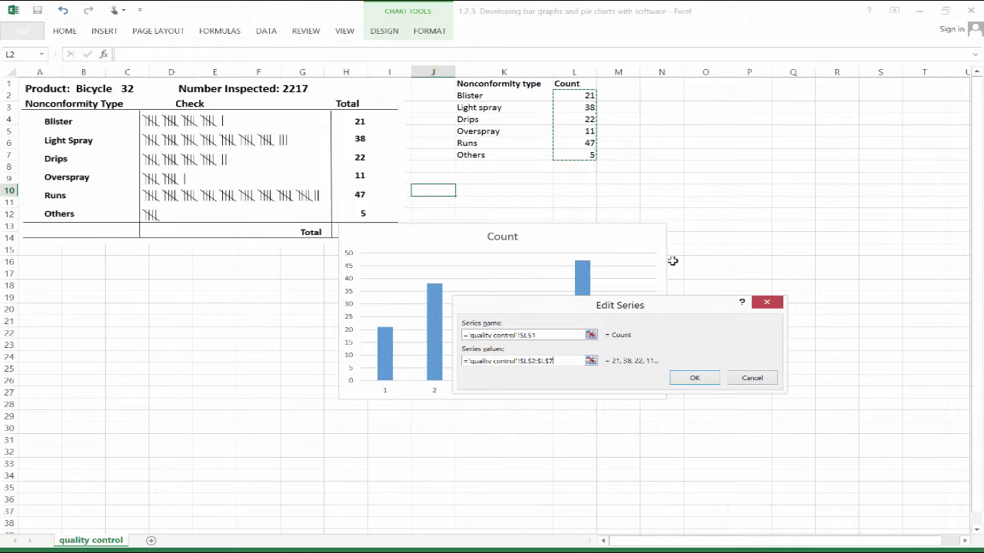
click(696, 378)
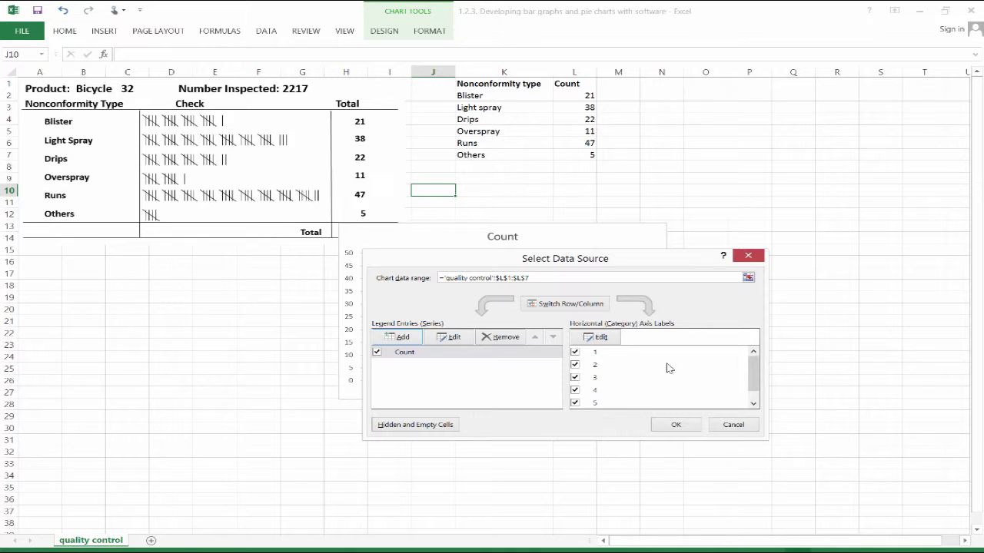
Step: Set the column chart's horizontal axis labels to K2:K7, Blister through Others
click(601, 338)
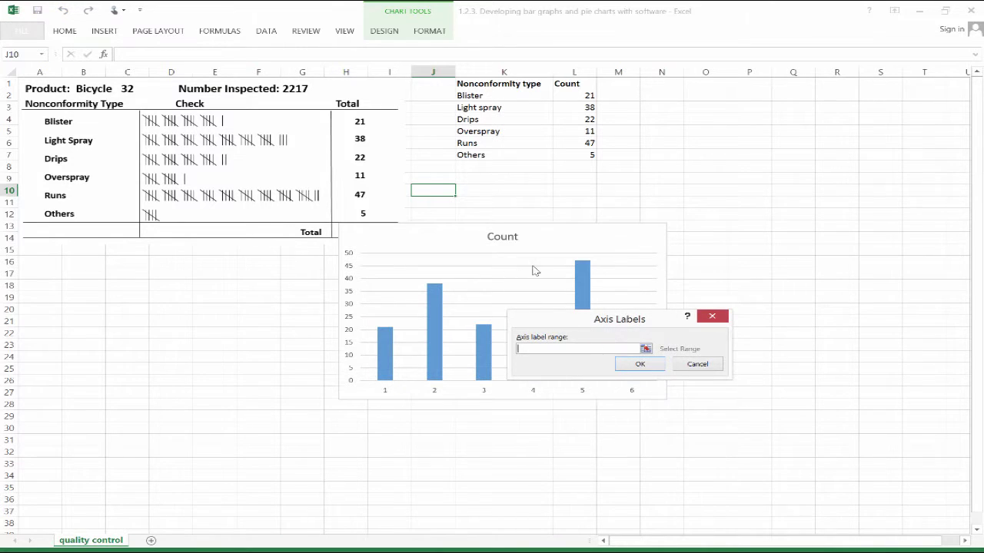
click(501, 97)
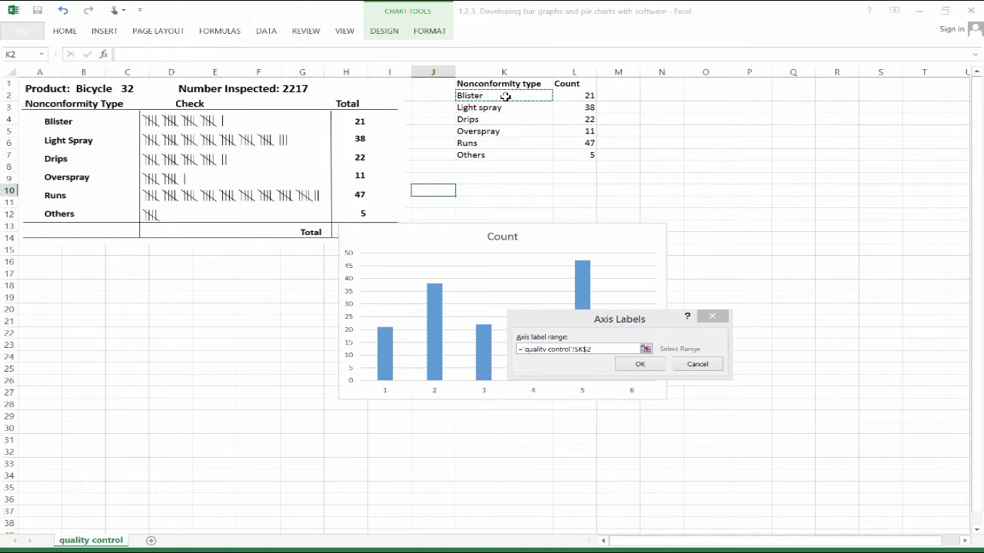
drag(504, 100, 498, 154)
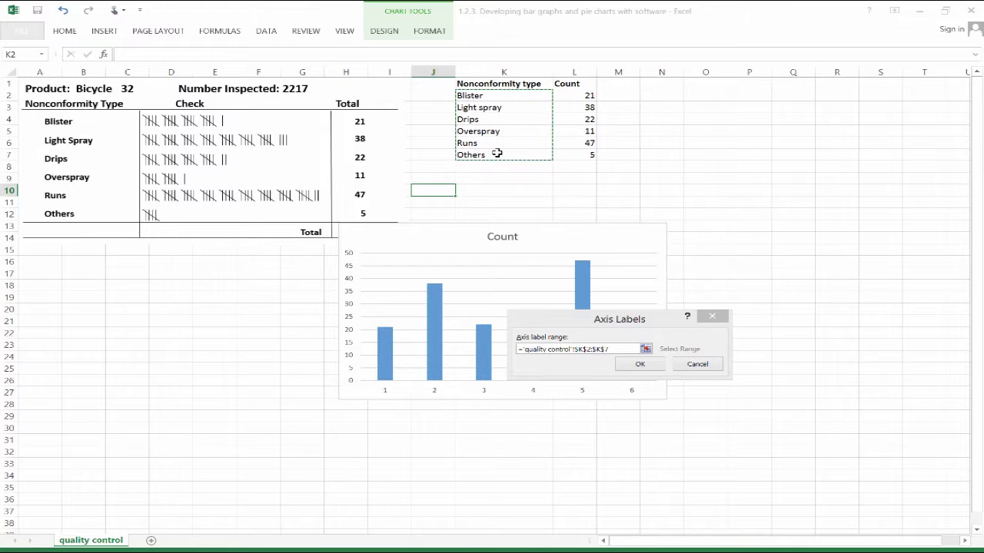
click(646, 364)
click(671, 426)
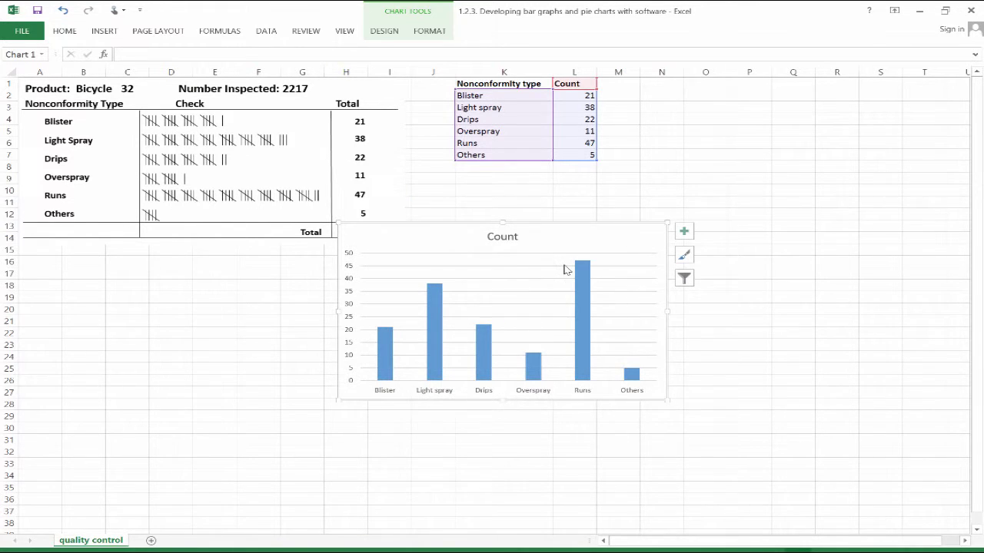
Step: Select the column chart's Count title and delete it
click(506, 235)
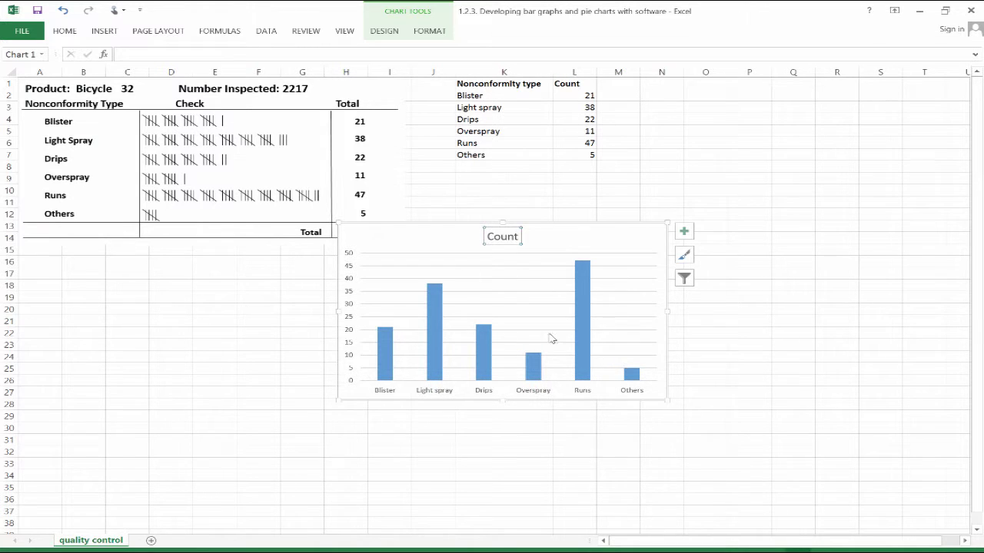
click(509, 236)
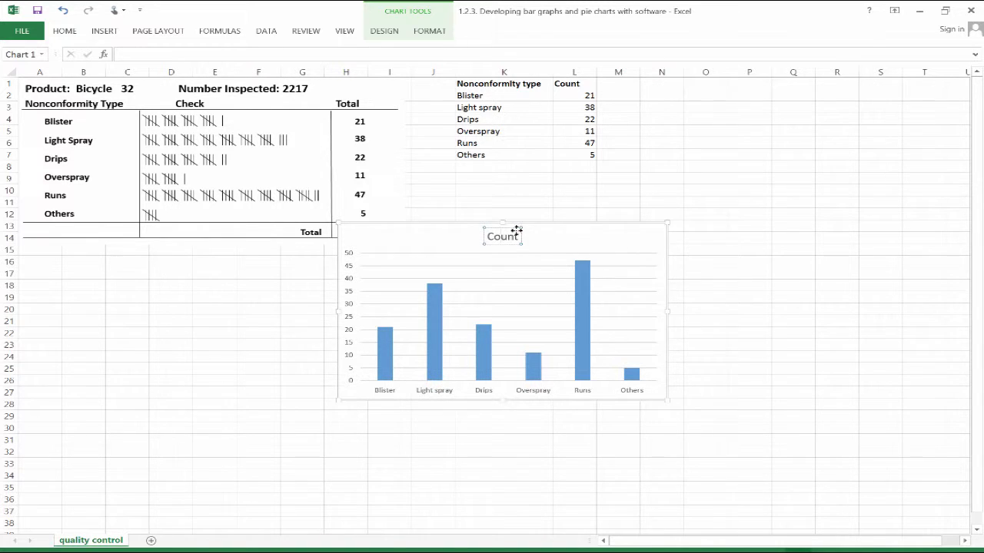
click(506, 227)
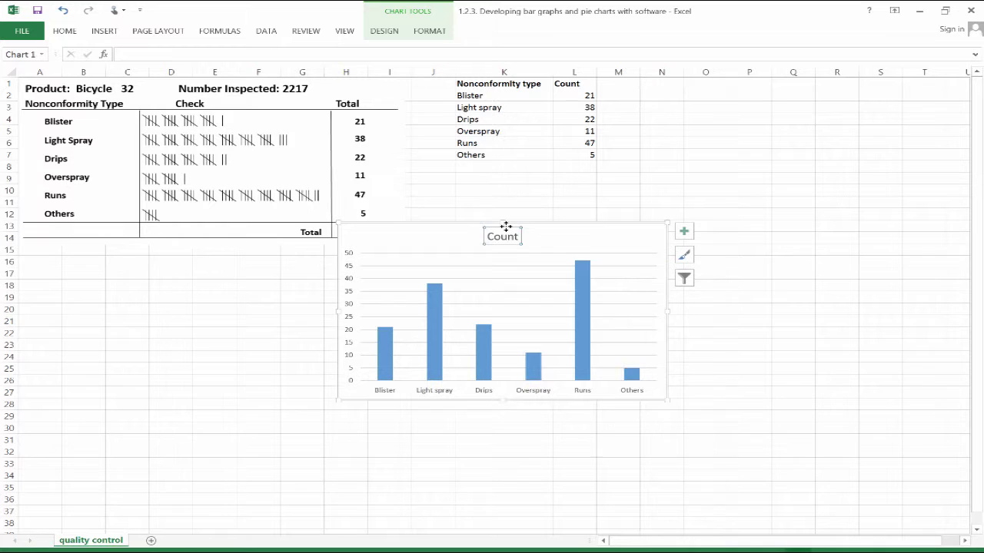
key(Delete)
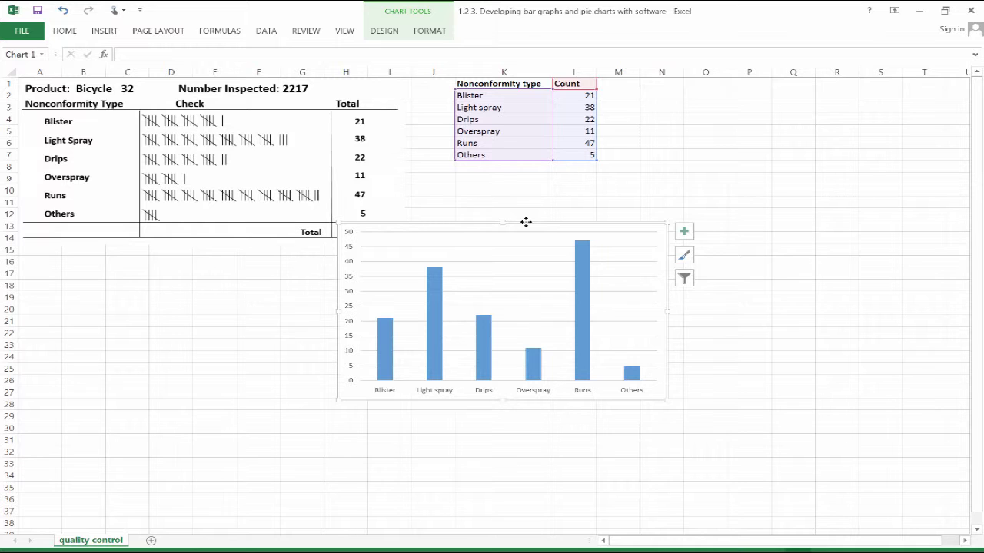
Step: Drag the column chart up beneath the K1:L7 Count table, then deselect it
drag(526, 224, 642, 171)
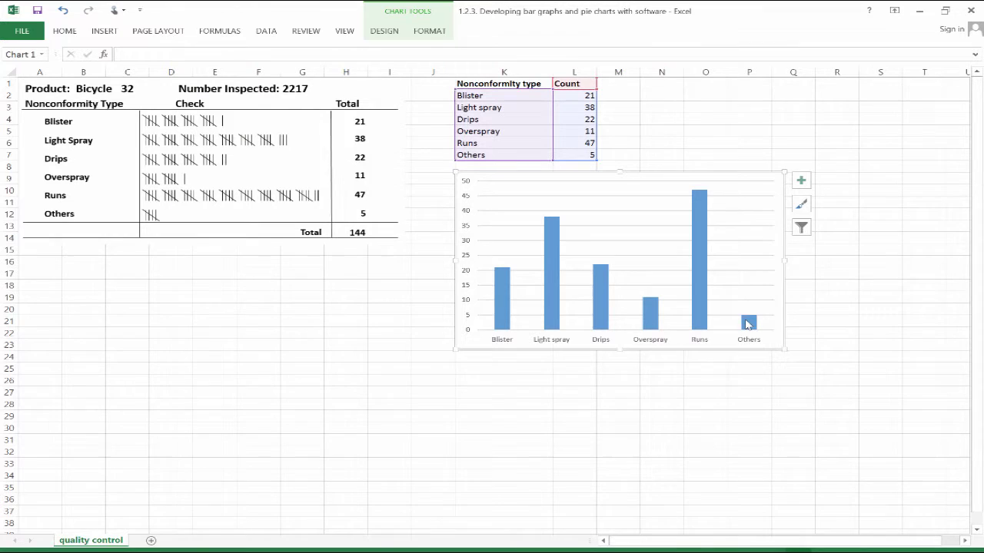
mouse_move(751, 326)
click(94, 273)
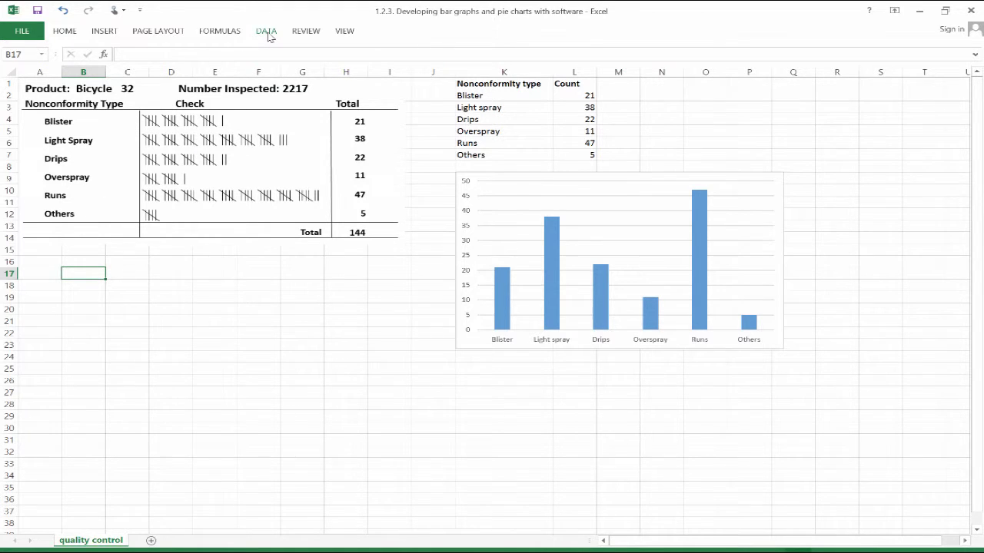
Step: Insert an empty 2-D Pie chart from the Pie or Doughnut Chart dropdown
click(106, 31)
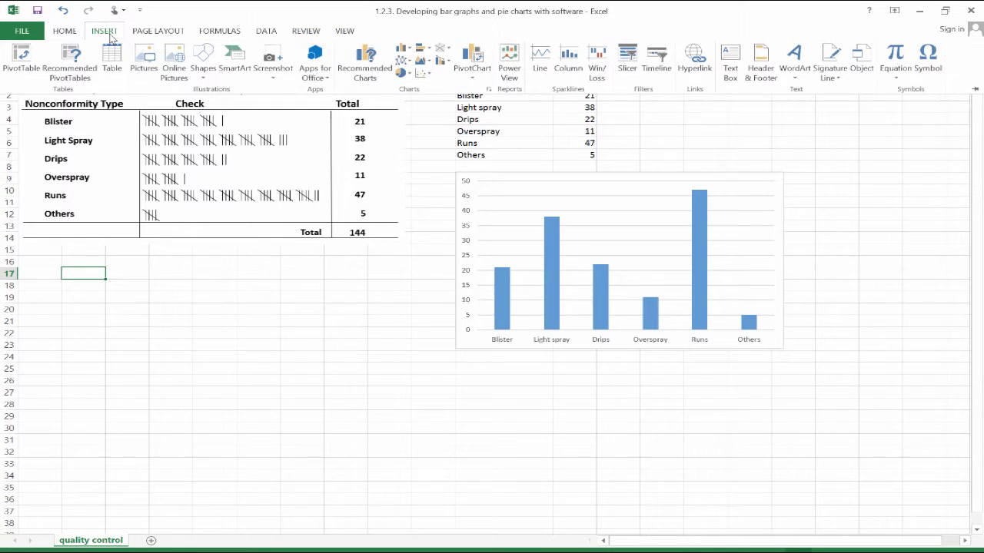
click(412, 74)
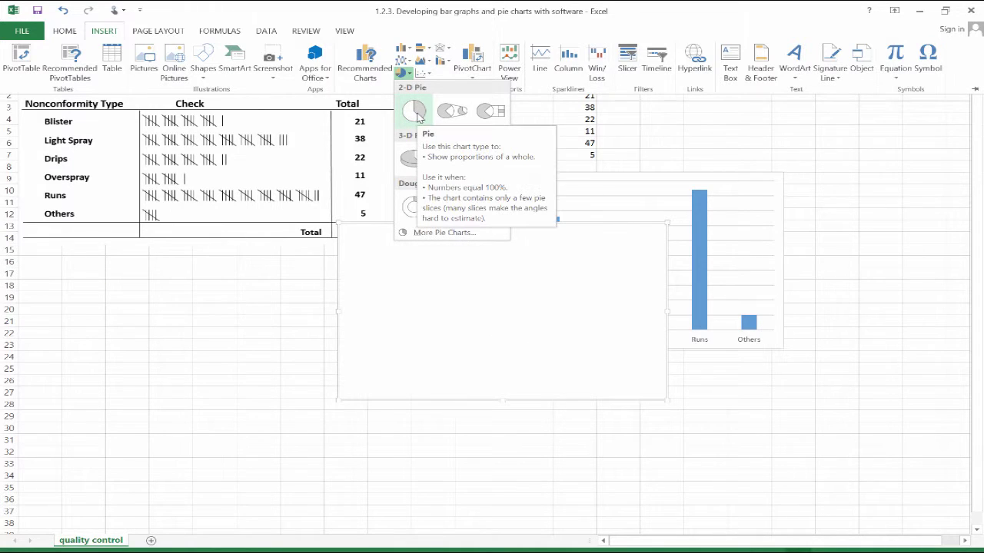
click(415, 113)
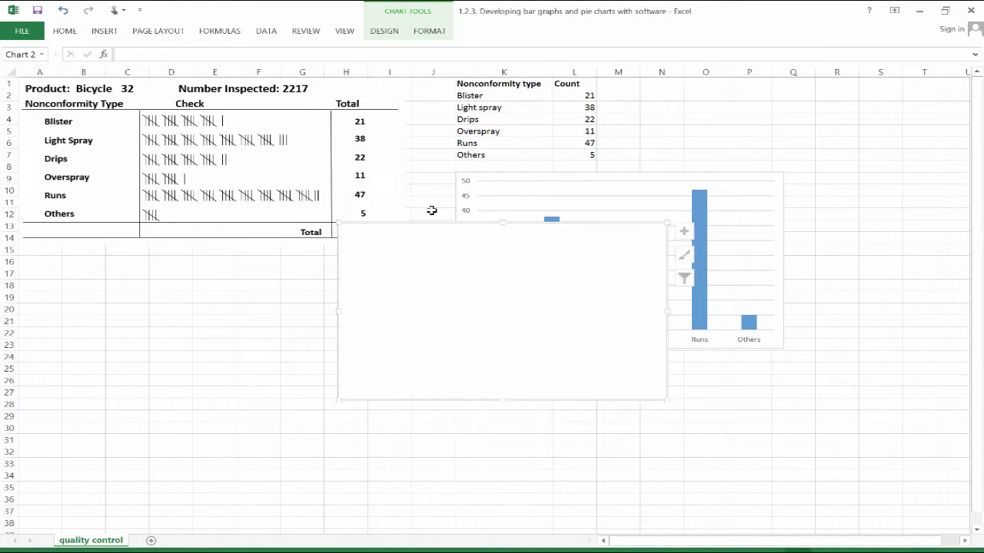
Step: Add a series to the pie chart named from L1 (Count) with values L2:L7
right_click(465, 279)
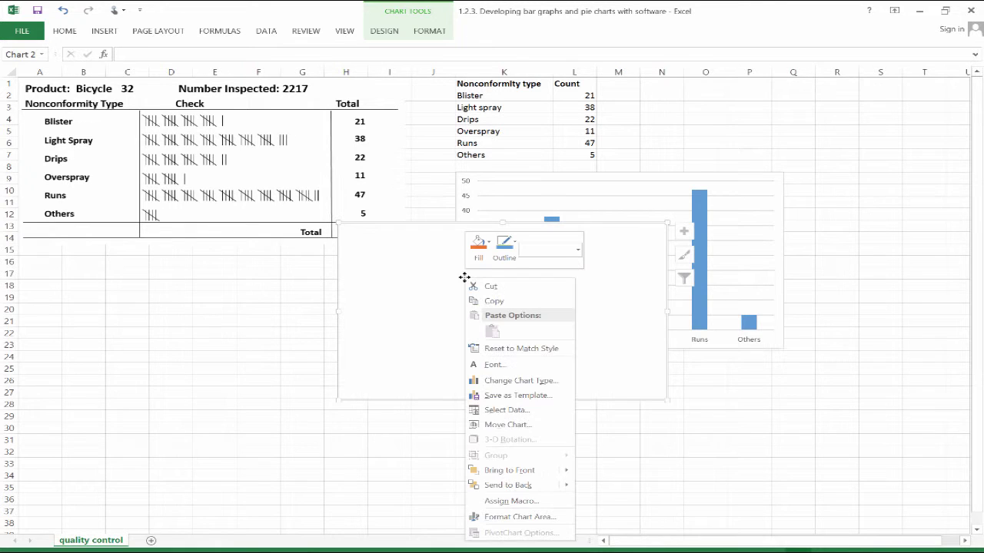
click(499, 410)
click(401, 338)
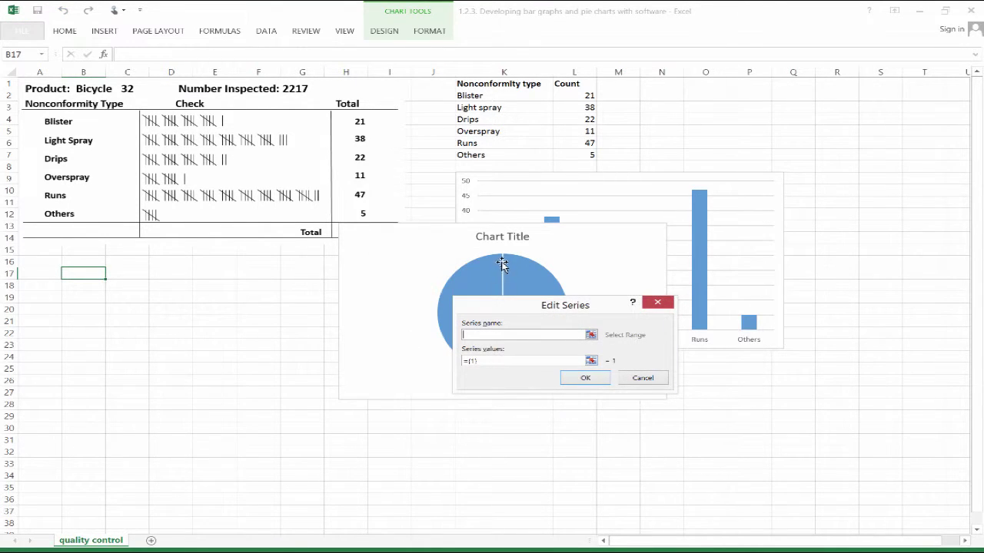
click(572, 87)
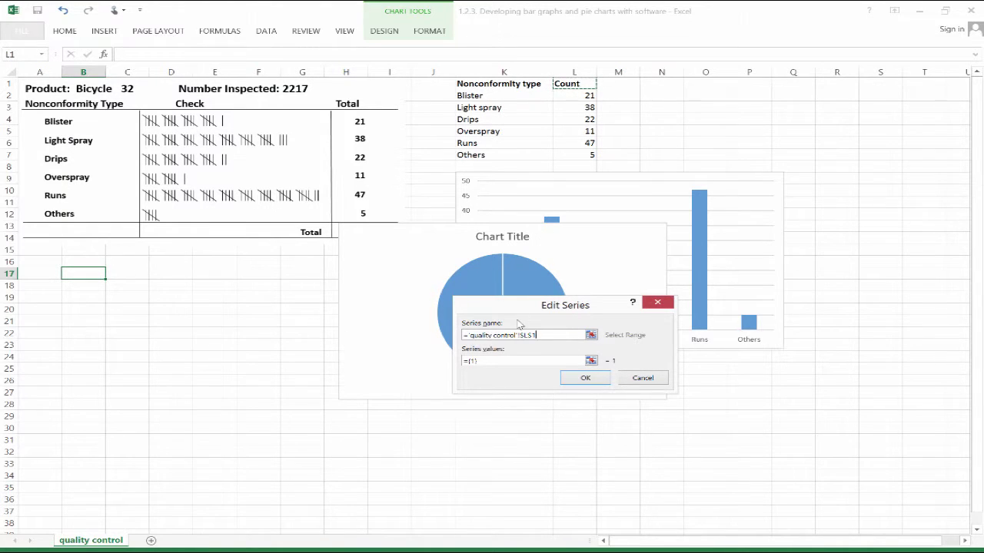
click(499, 361)
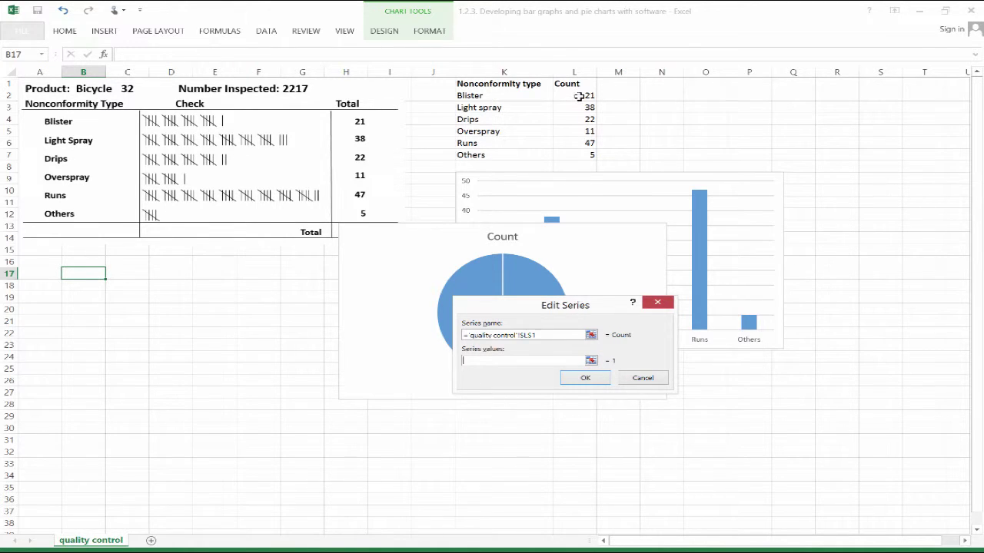
click(565, 98)
drag(566, 99, 581, 157)
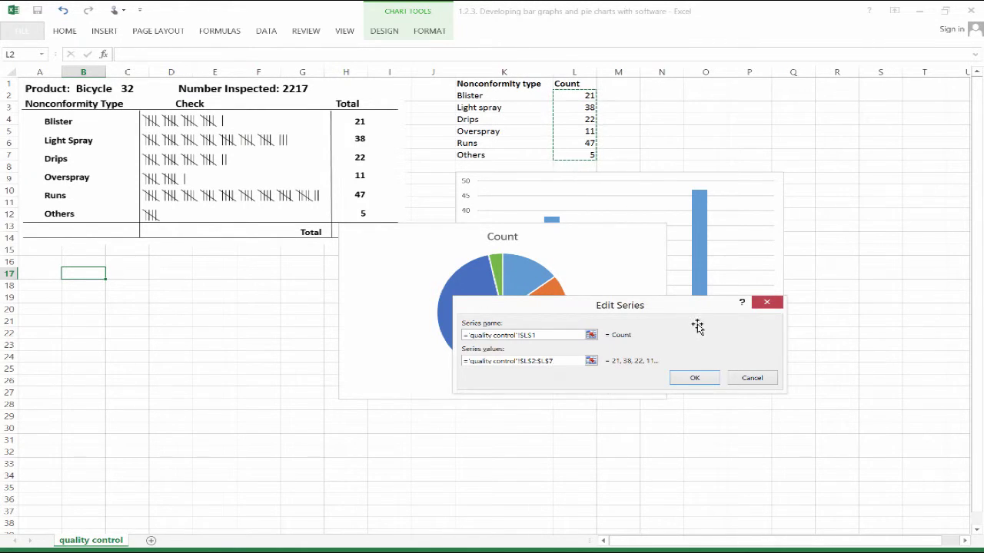
click(692, 378)
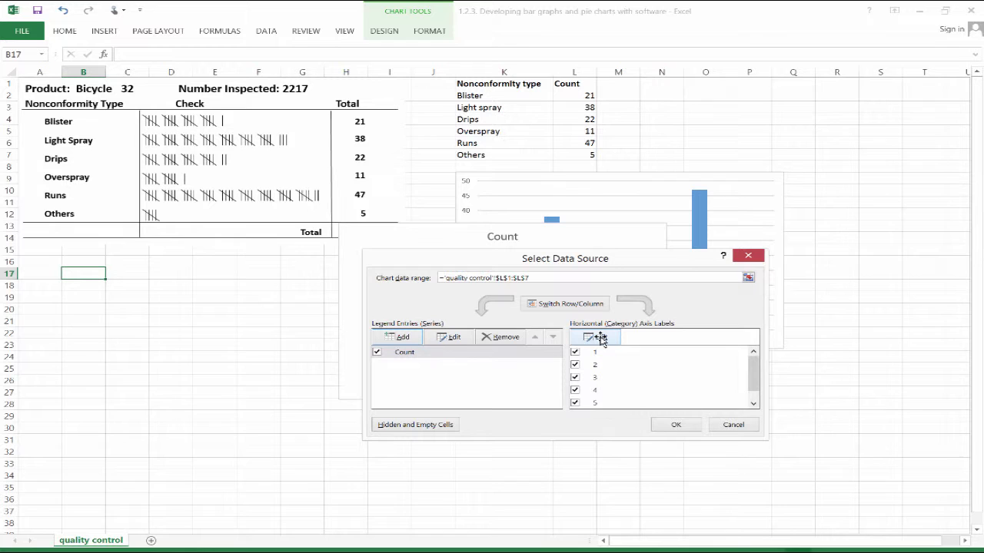
Step: Set the pie chart's category labels to K2:K7 and apply the data source
click(601, 339)
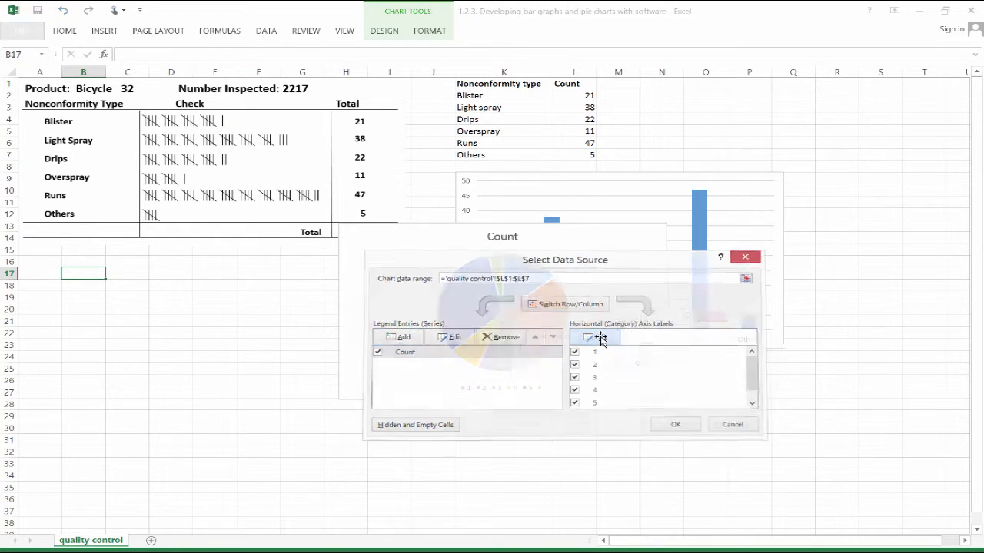
click(484, 97)
drag(484, 100, 497, 155)
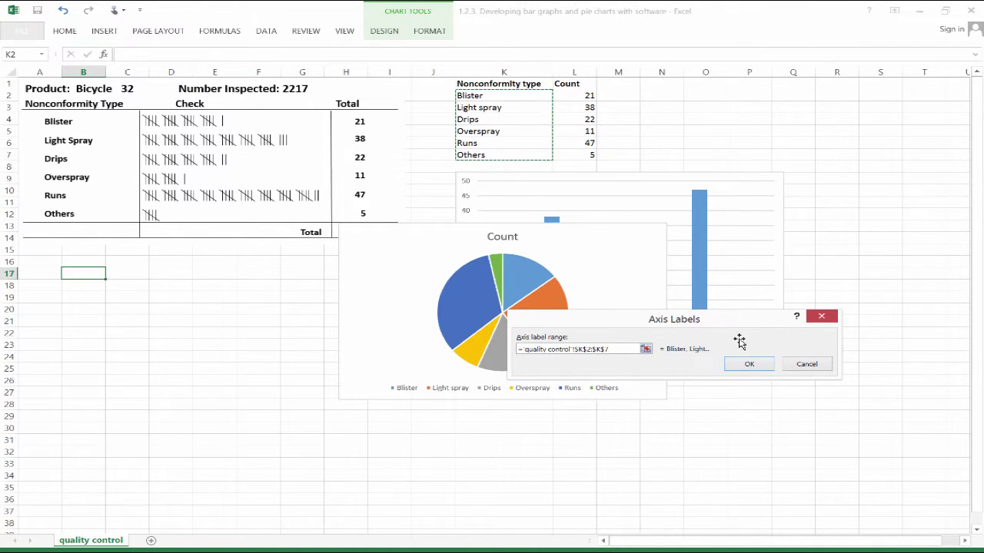
click(746, 364)
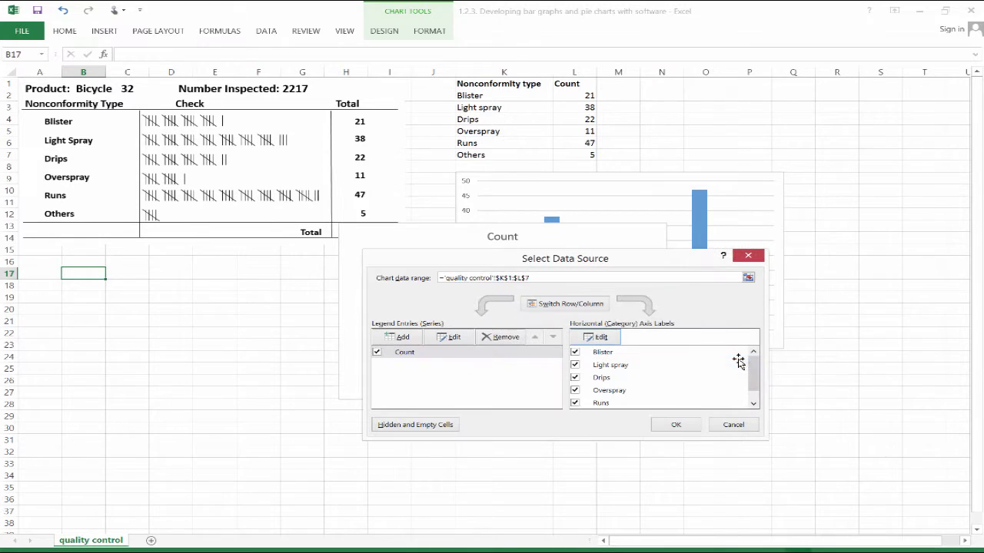
click(673, 427)
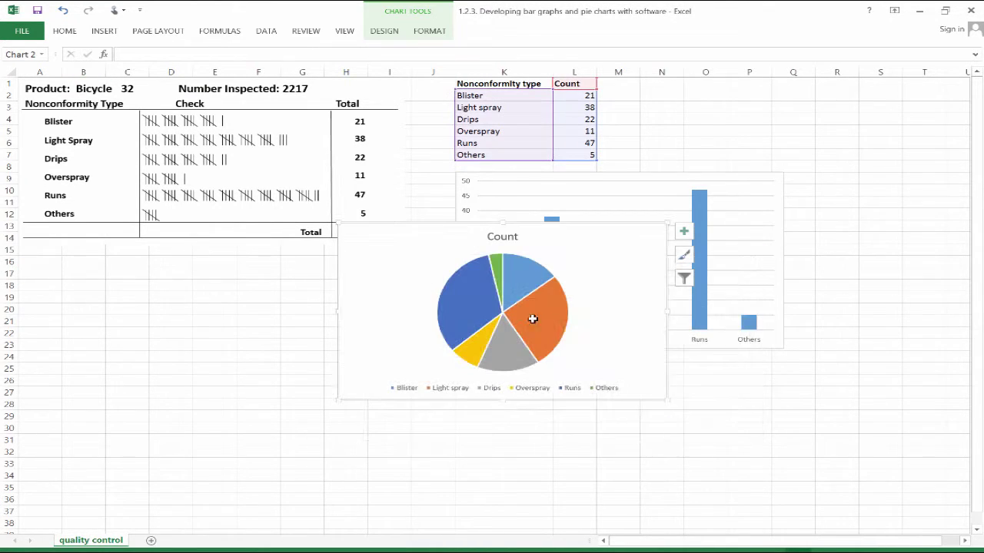
Step: Delete the pie chart's Count title and move the pie below the check sheet beside the column chart
click(496, 239)
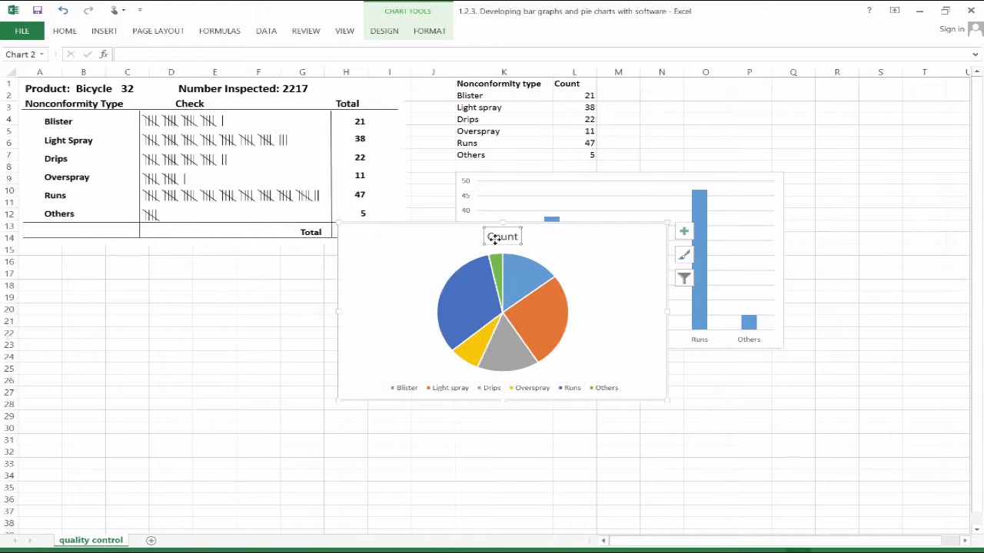
key(Delete)
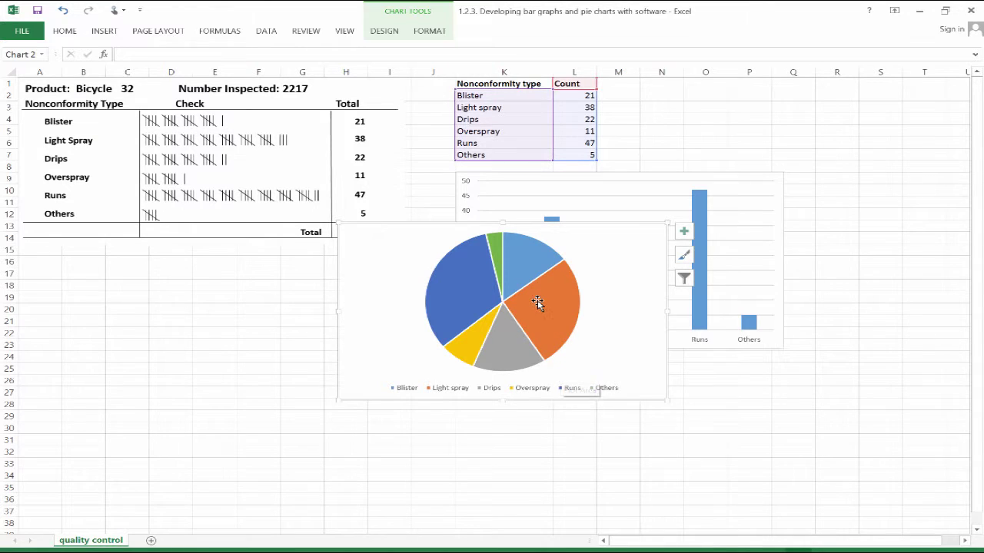
mouse_move(465, 300)
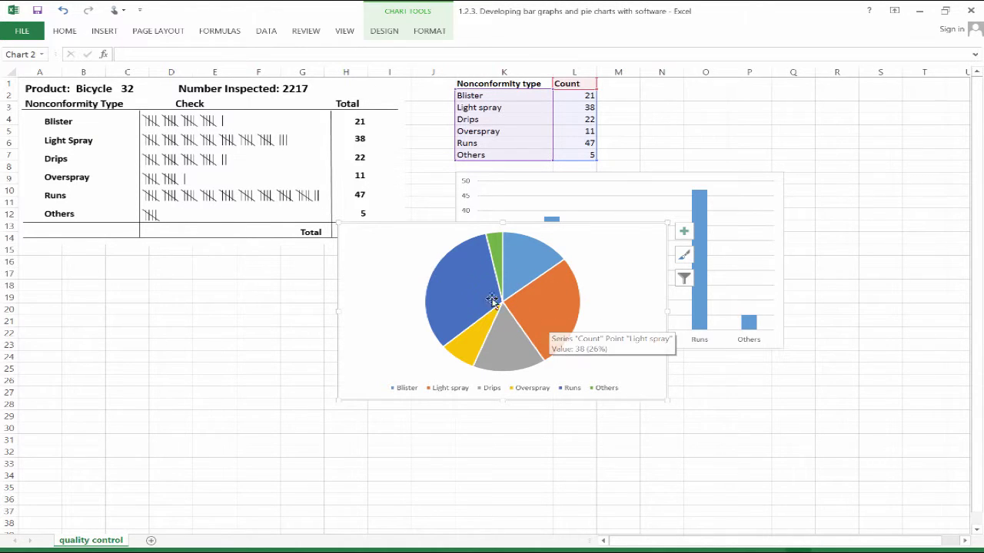
mouse_move(560, 312)
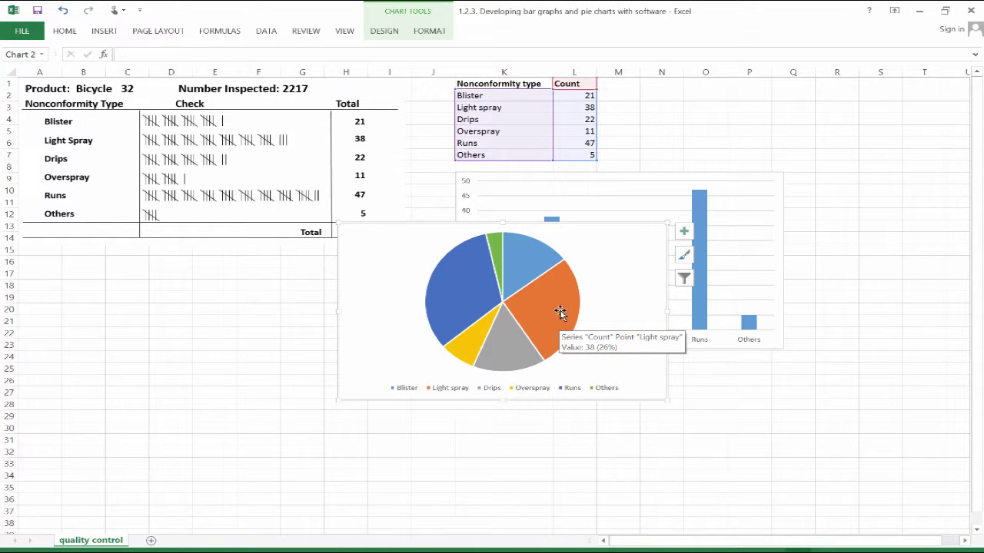
mouse_move(497, 266)
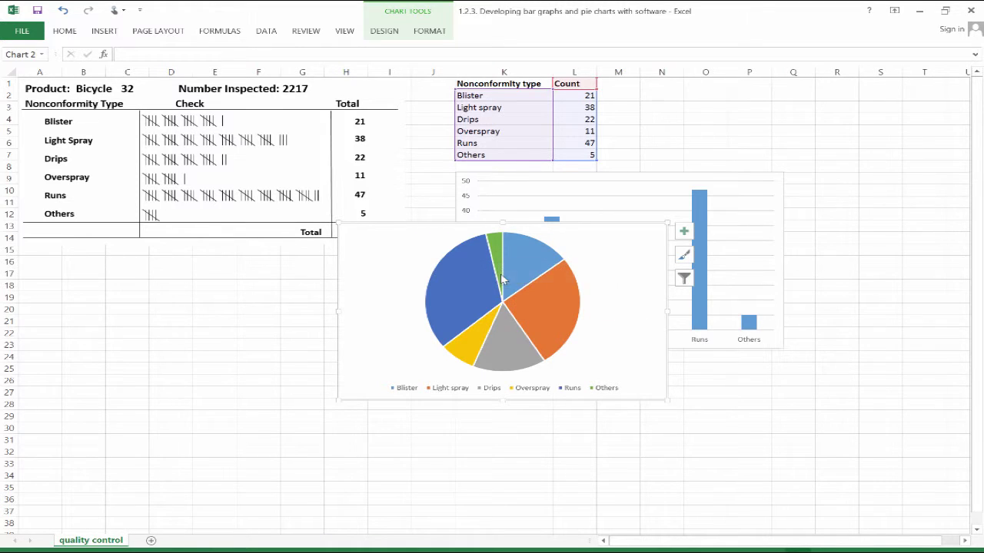
mouse_move(529, 303)
scroll(595, 301, up, 2)
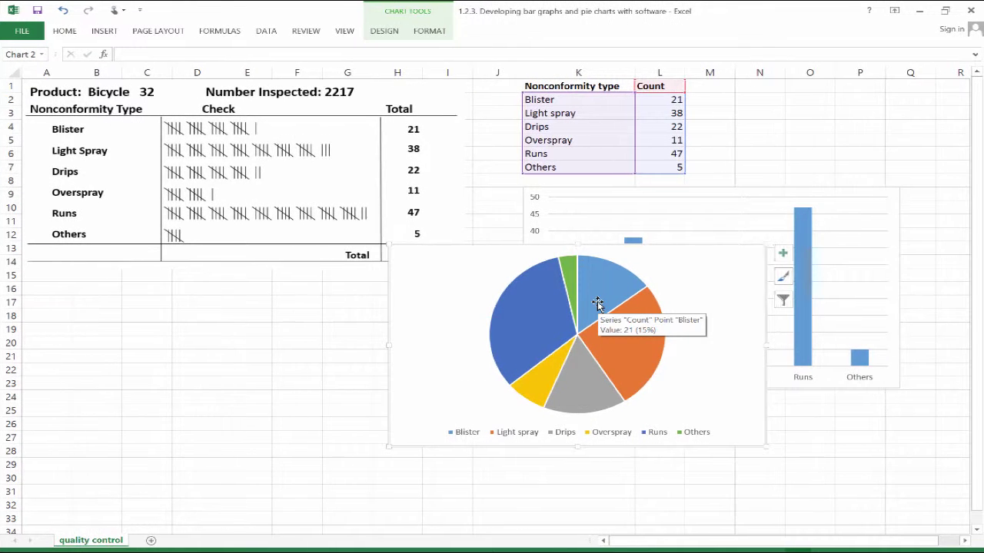
click(598, 303)
drag(684, 272, 395, 309)
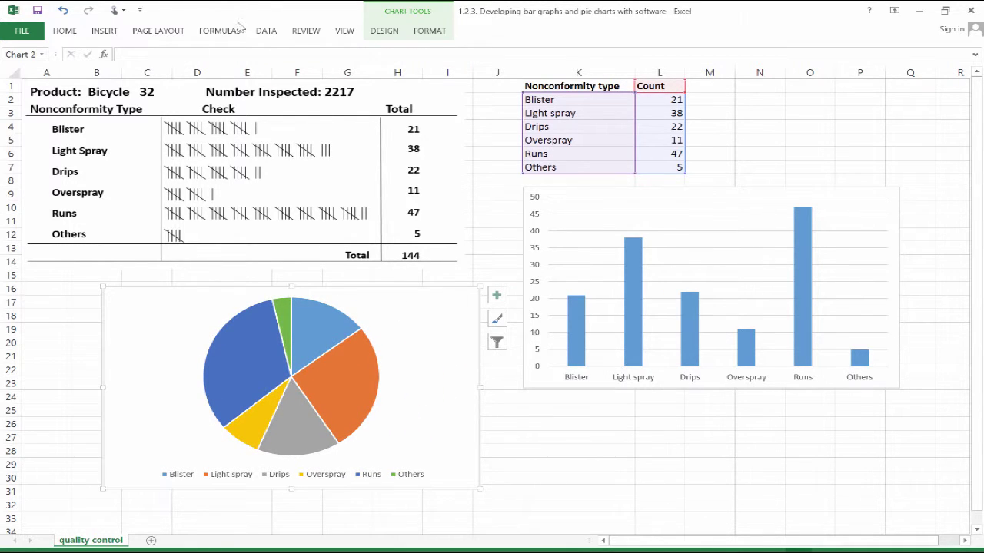
click(104, 31)
Step: Apply a textured pie chart style with slice percentages and a right-side legend
click(387, 32)
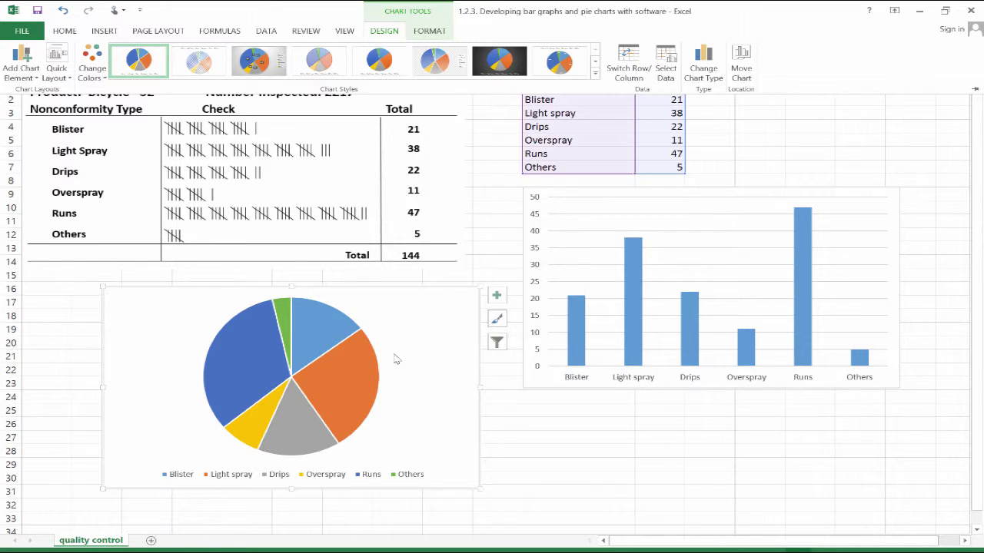
click(200, 68)
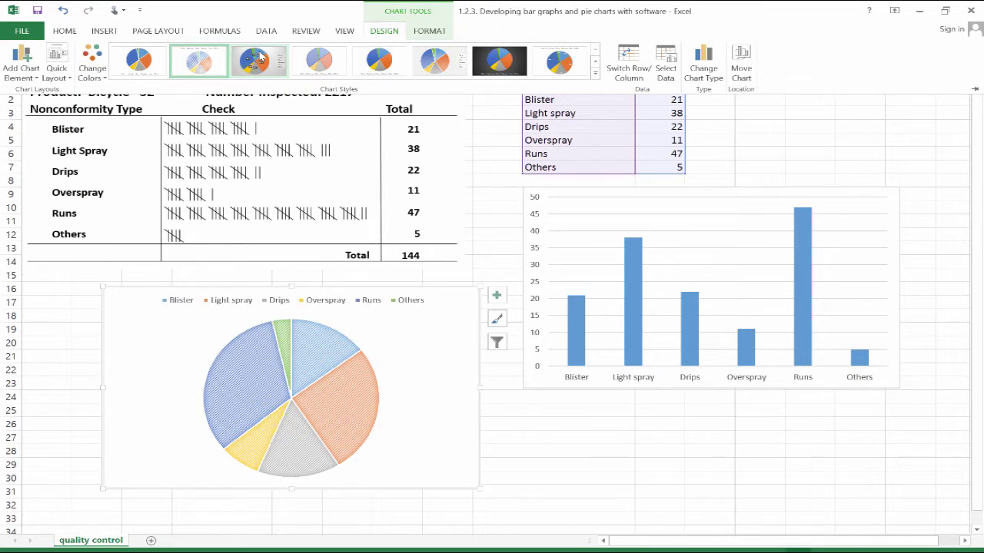
click(259, 60)
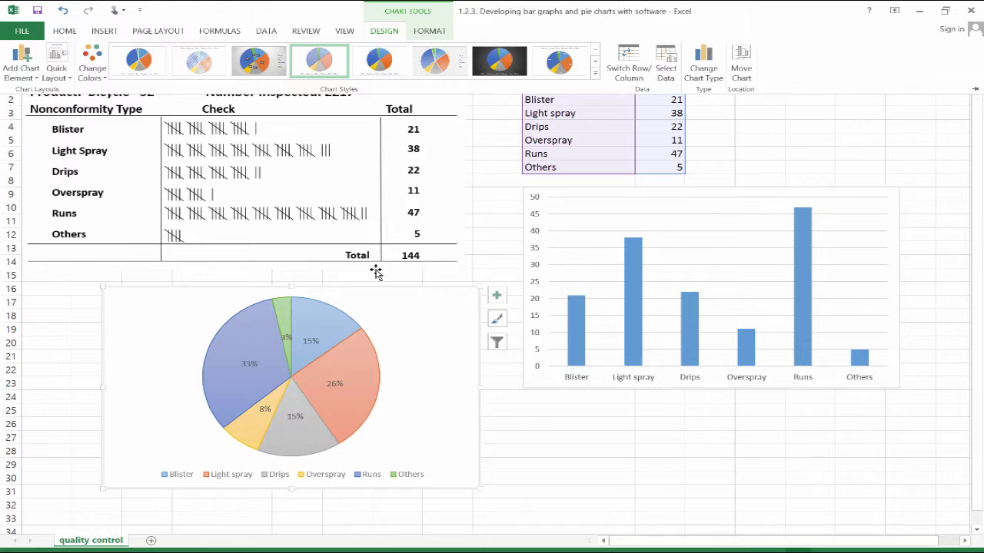
click(384, 76)
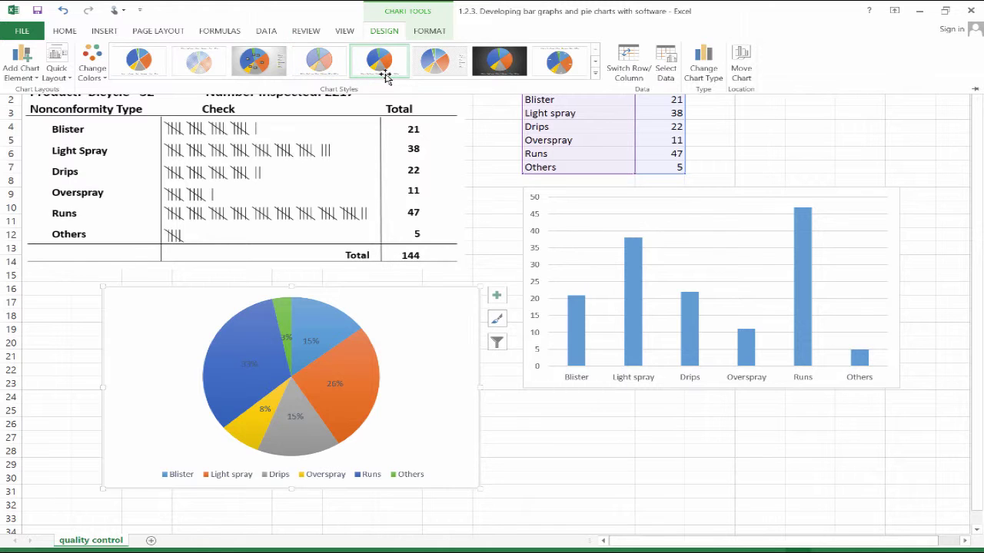
click(433, 74)
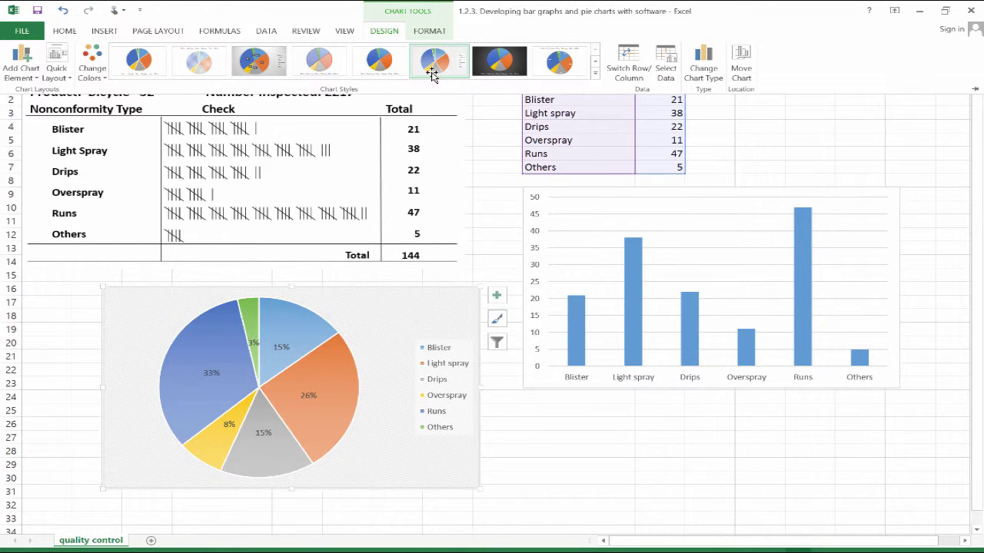
click(96, 70)
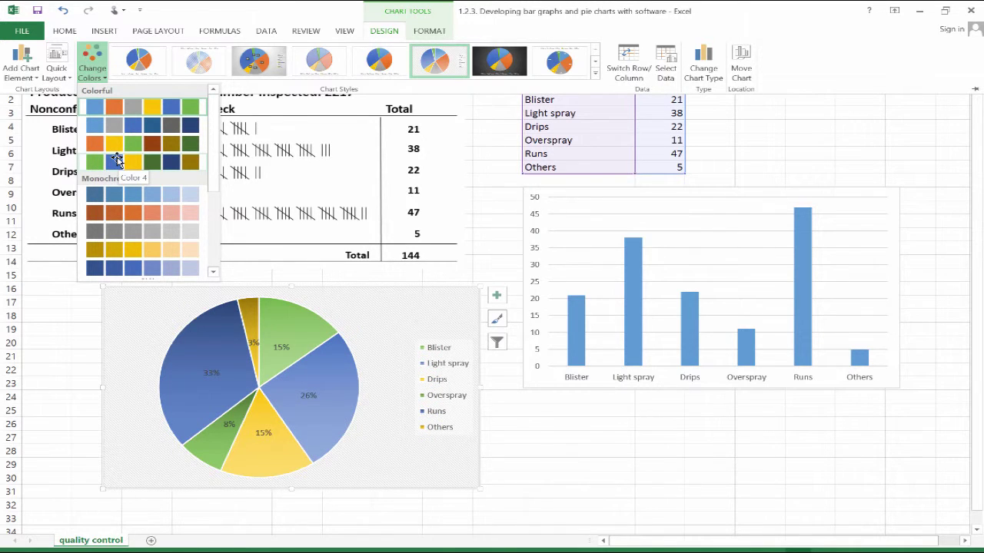
click(91, 53)
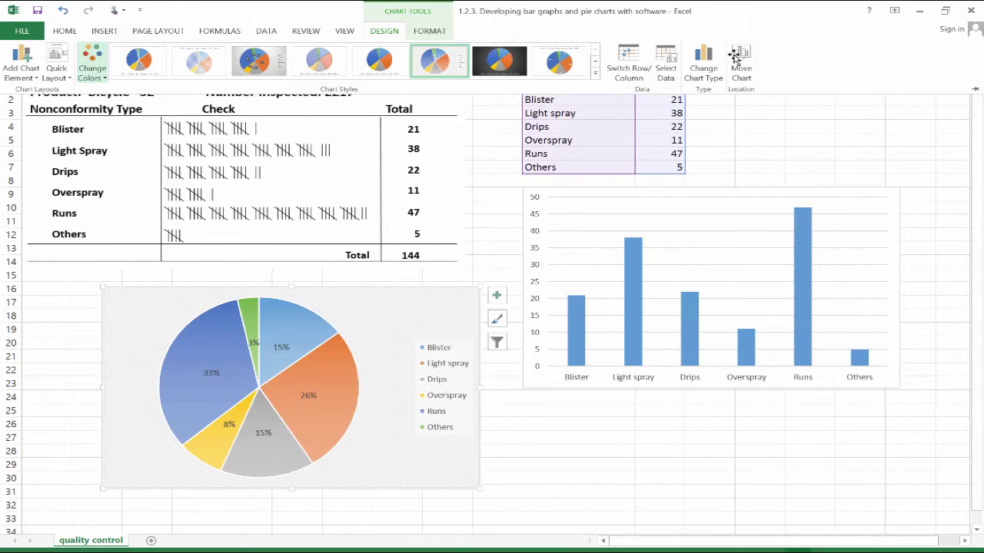
key(ctrl+F1)
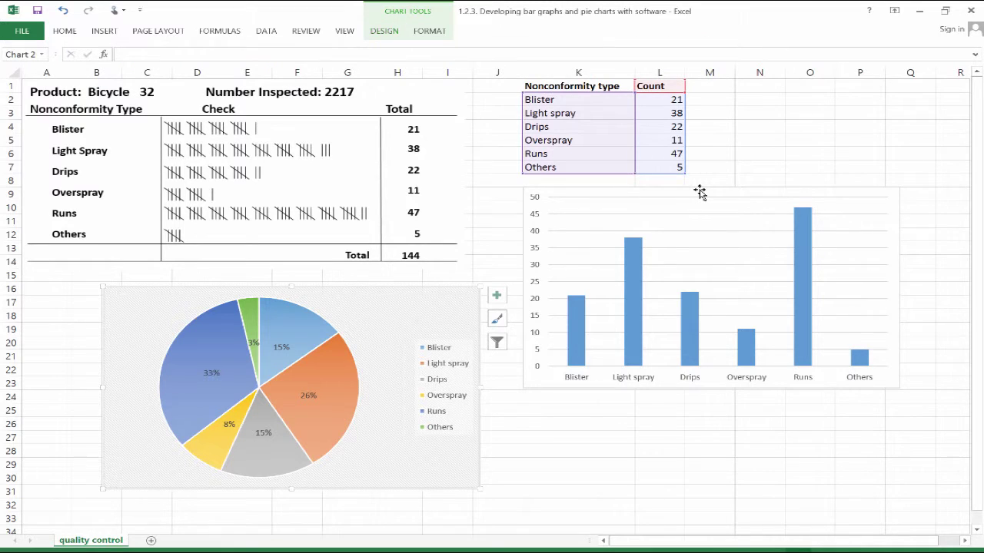
Step: Give the column chart the eighth style, with gridlines and count labels 21, 38, 22, 11, 47, 5
click(698, 193)
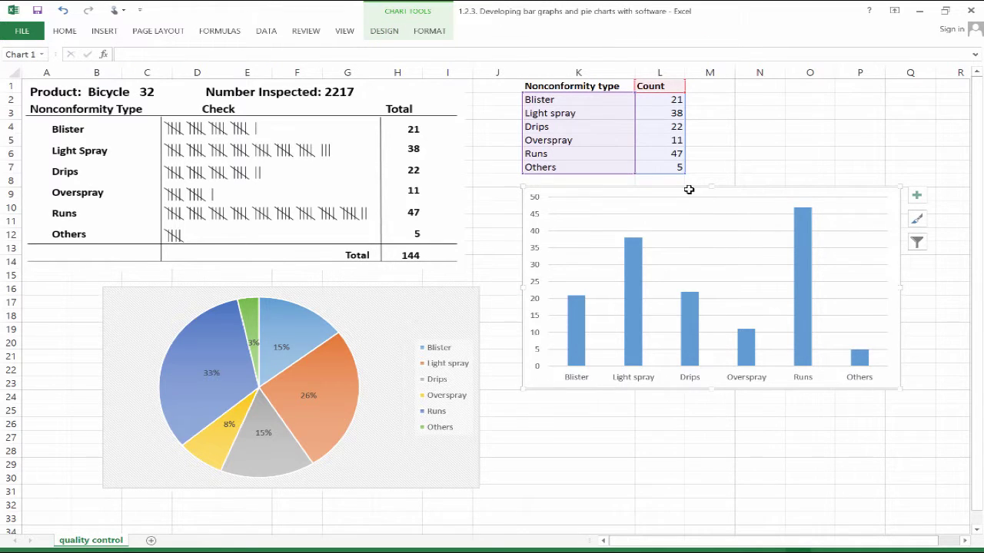
click(394, 33)
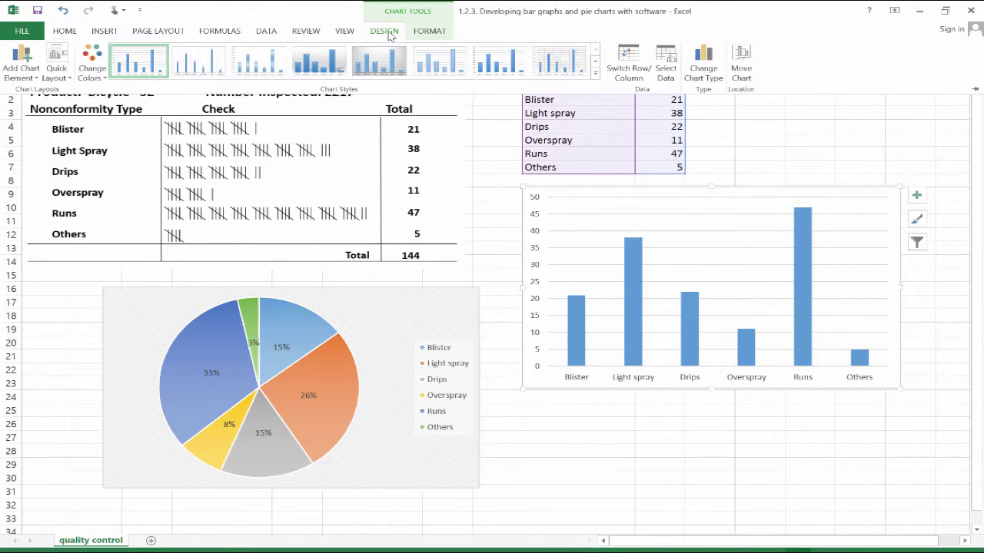
click(192, 66)
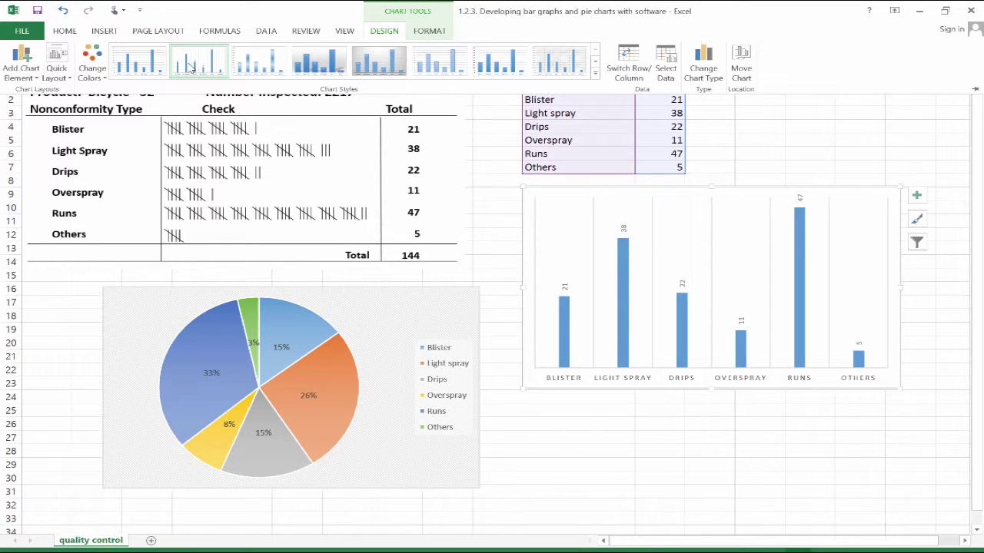
click(132, 69)
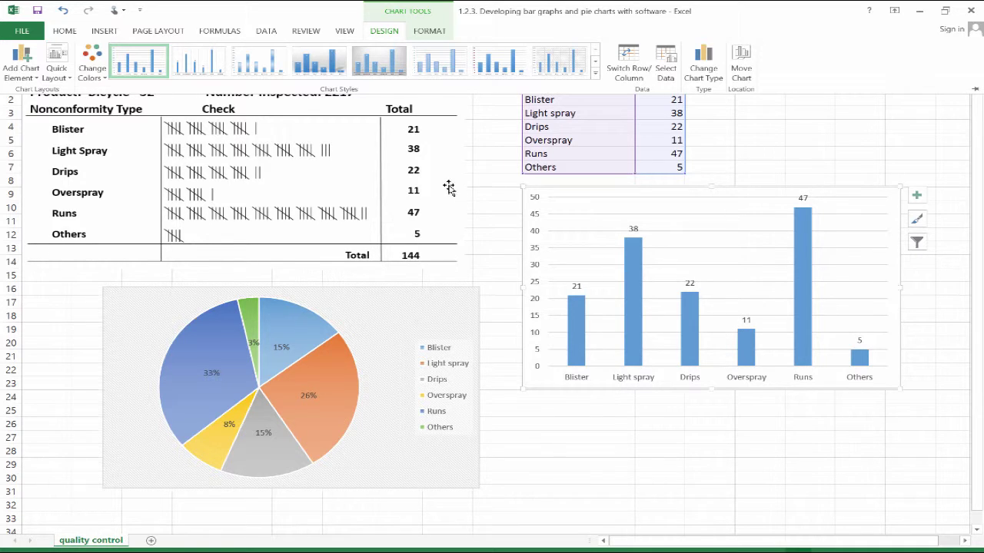
click(249, 76)
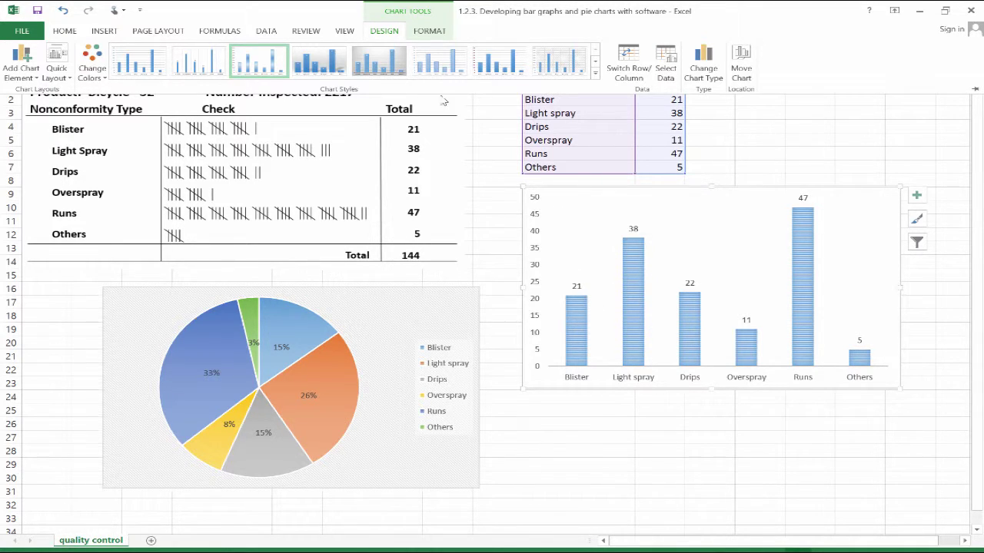
click(438, 66)
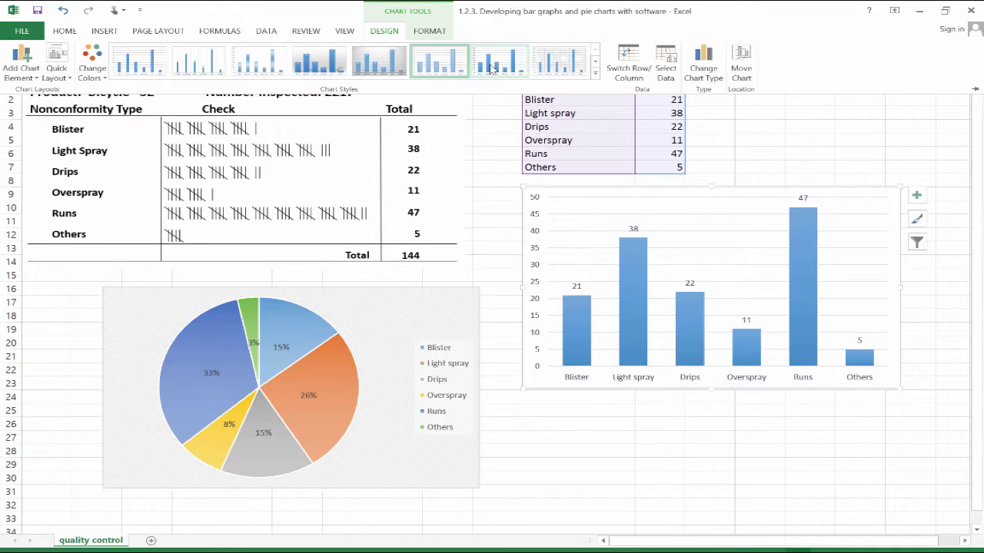
click(542, 66)
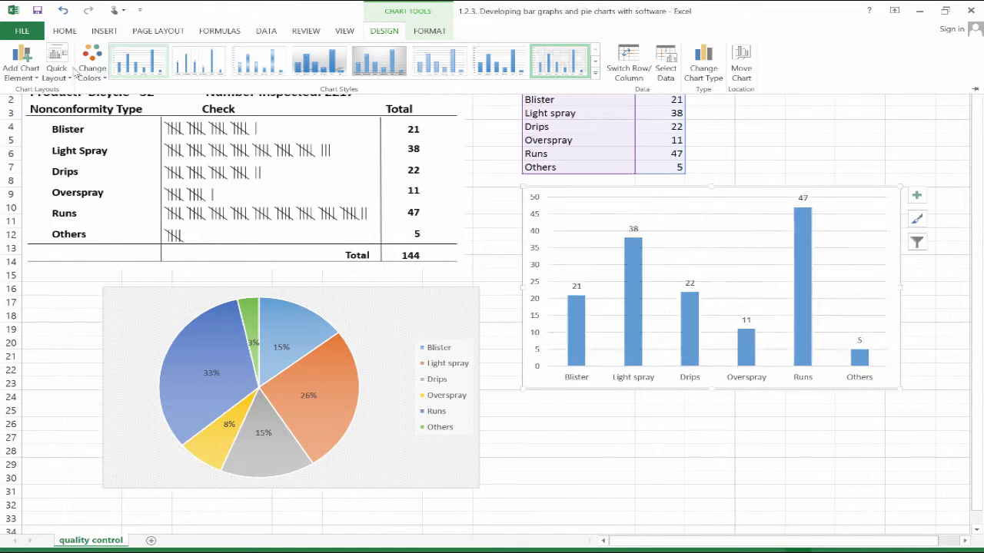
Step: Apply an orange colour palette to the column chart's bars and collapse the ribbon again
click(92, 69)
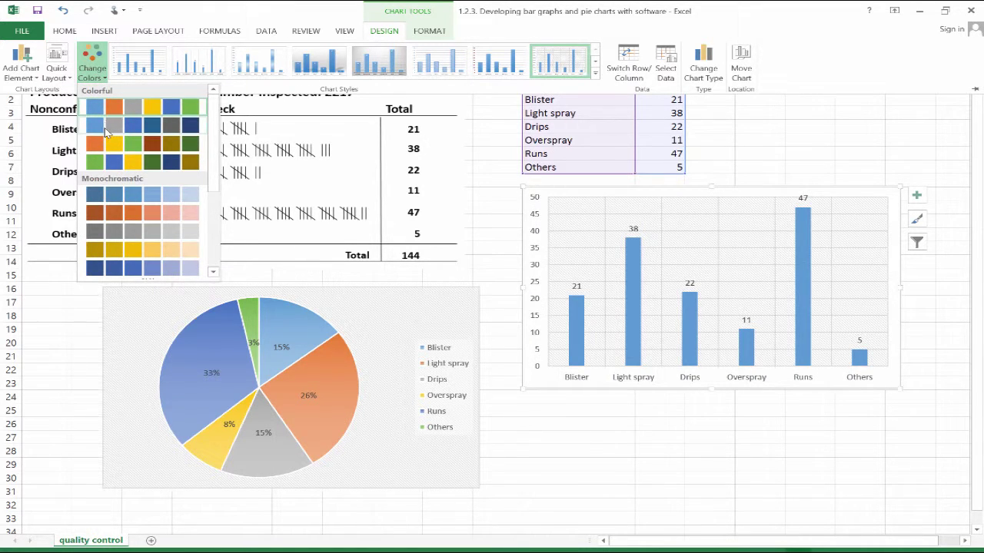
click(115, 109)
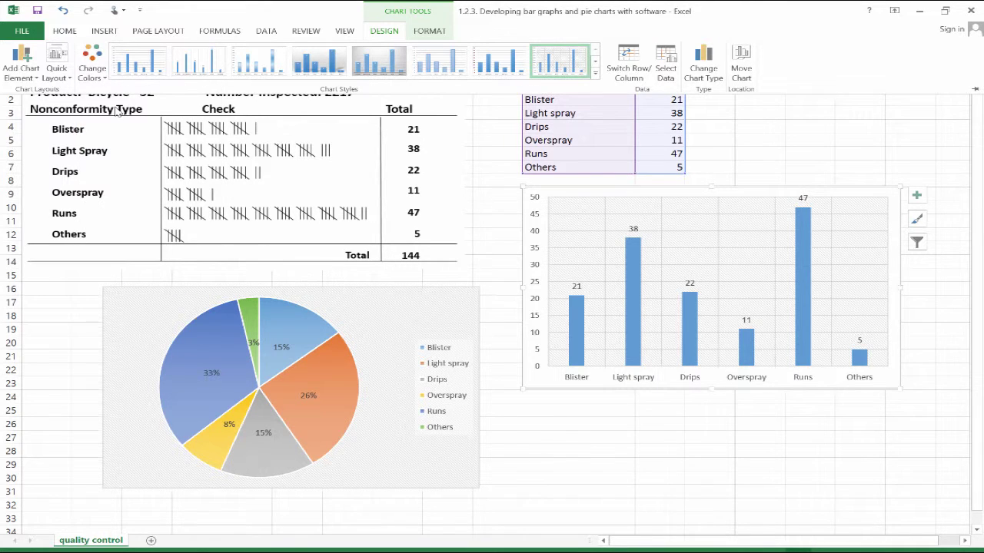
click(93, 75)
click(100, 151)
key(ctrl+F1)
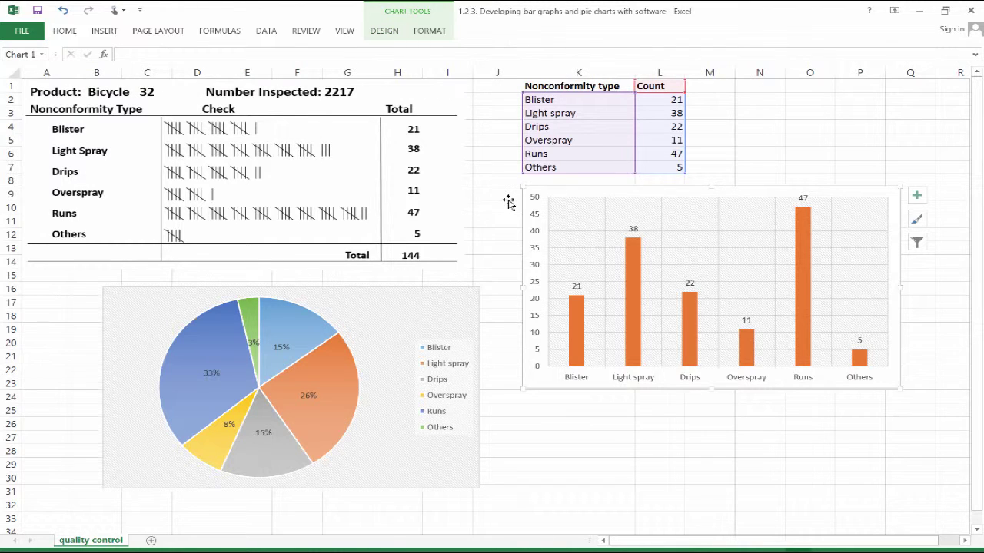